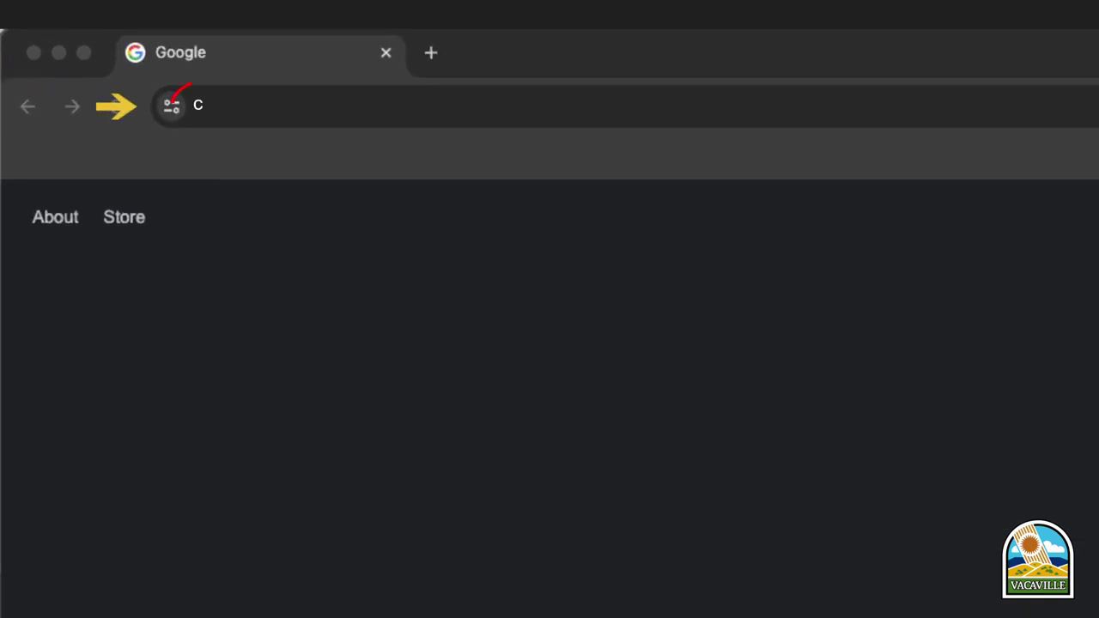
- Load cityofvacaville.gov in Chrome's address bar
{"action": "type", "text": "ille.gov"}
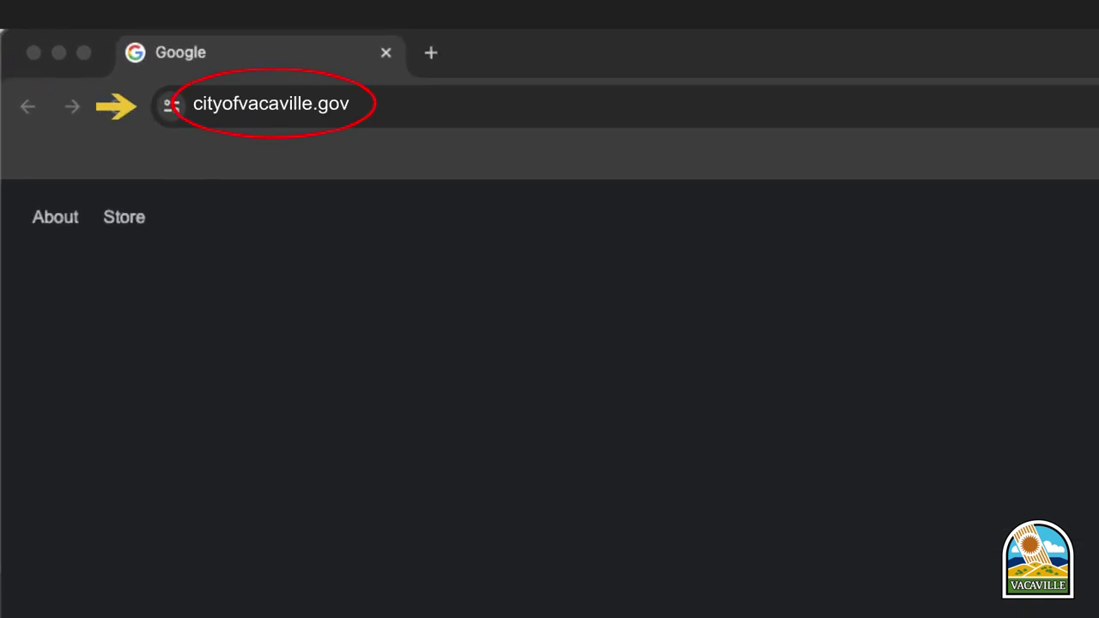
{"action": "key", "text": "Return"}
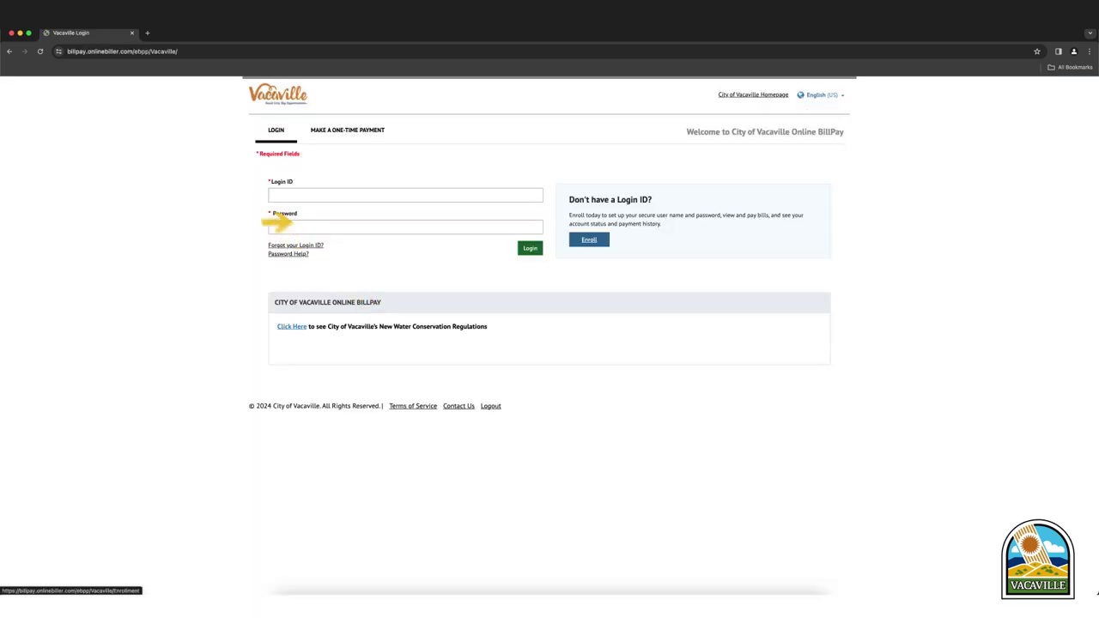
{"action": "left_click", "coordinate": [405, 195]}
{"action": "type", "text": "joe.customer"}
{"action": "key", "text": "Tab"}
{"action": "type", "text": "*********"}
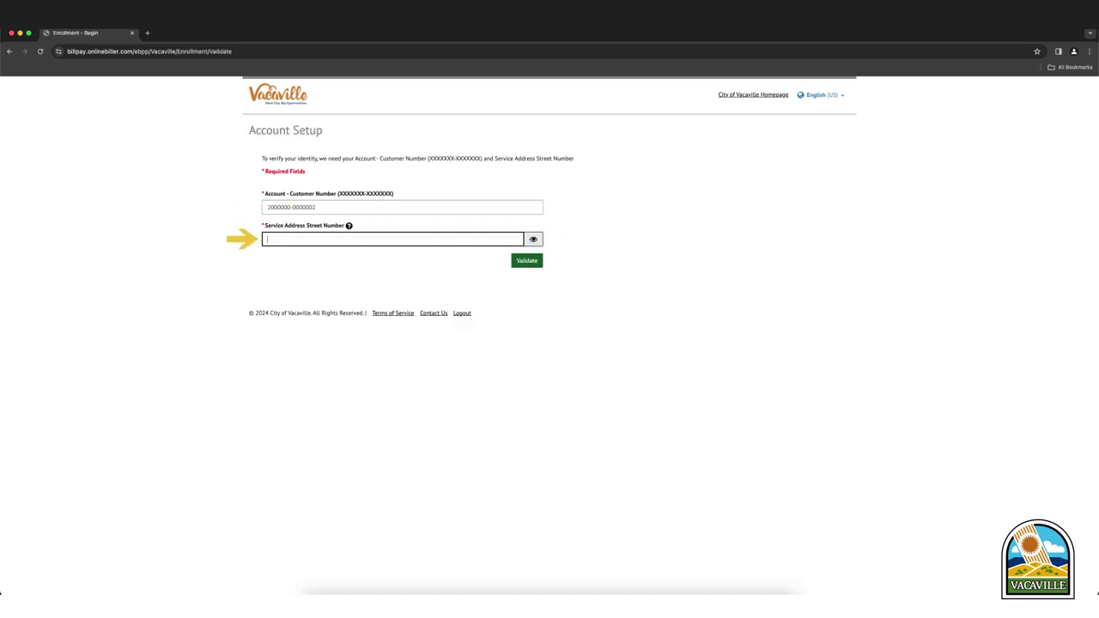
- Enter the account's verification details and validate them to reach the Profile form
{"action": "type", "text": "123"}
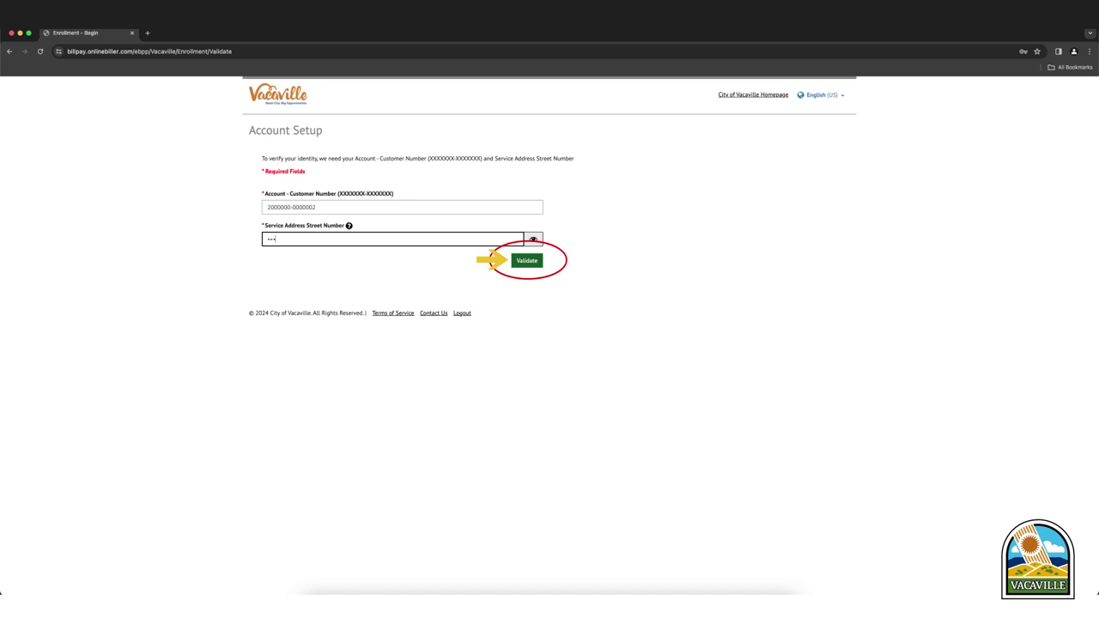
{"action": "left_click", "coordinate": [527, 260]}
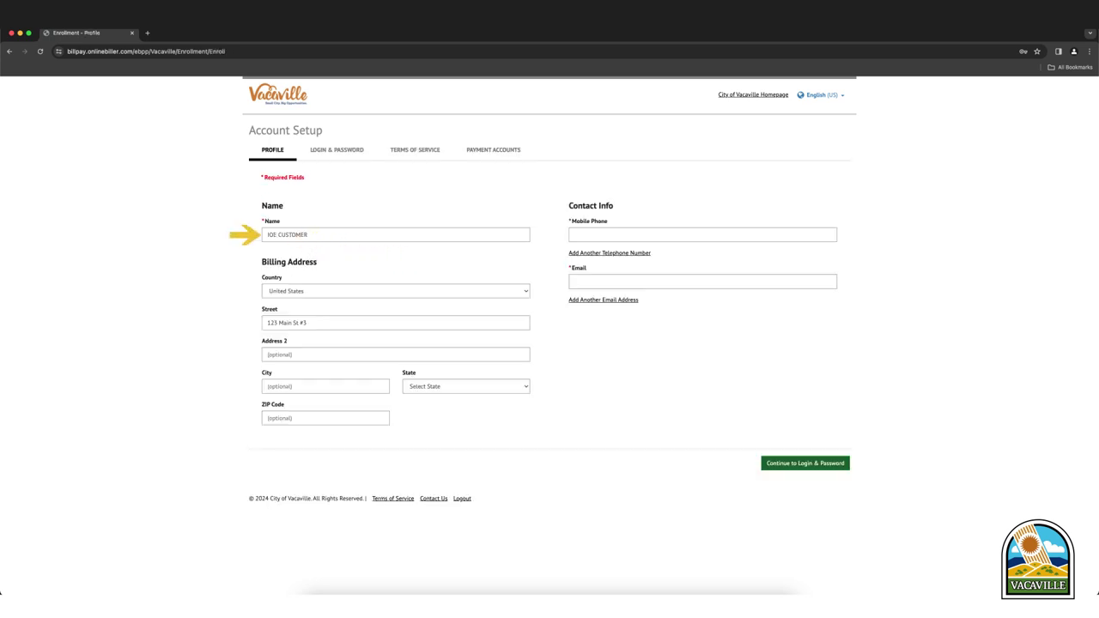
- Add the customer's mobile phone number and e-mail address, then continue to Login & Password
{"action": "left_click", "coordinate": [702, 235]}
{"action": "type", "text": "7071"}
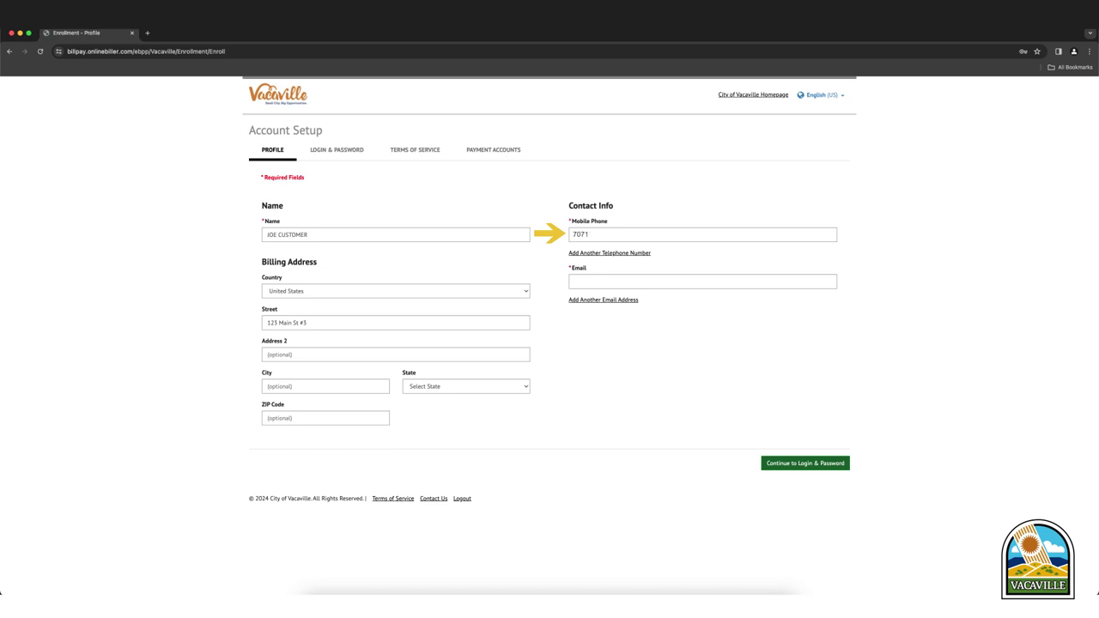
{"action": "type", "text": "234567"}
{"action": "left_click", "coordinate": [702, 282]}
{"action": "type", "text": "joe.customer@email.com"}
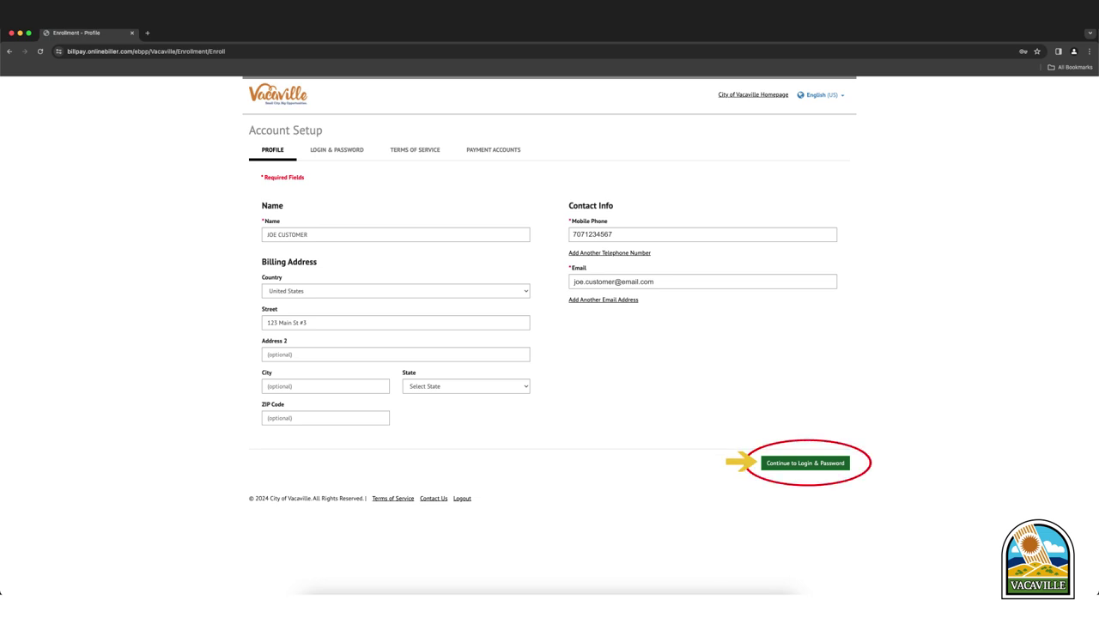
{"action": "left_click", "coordinate": [805, 463]}
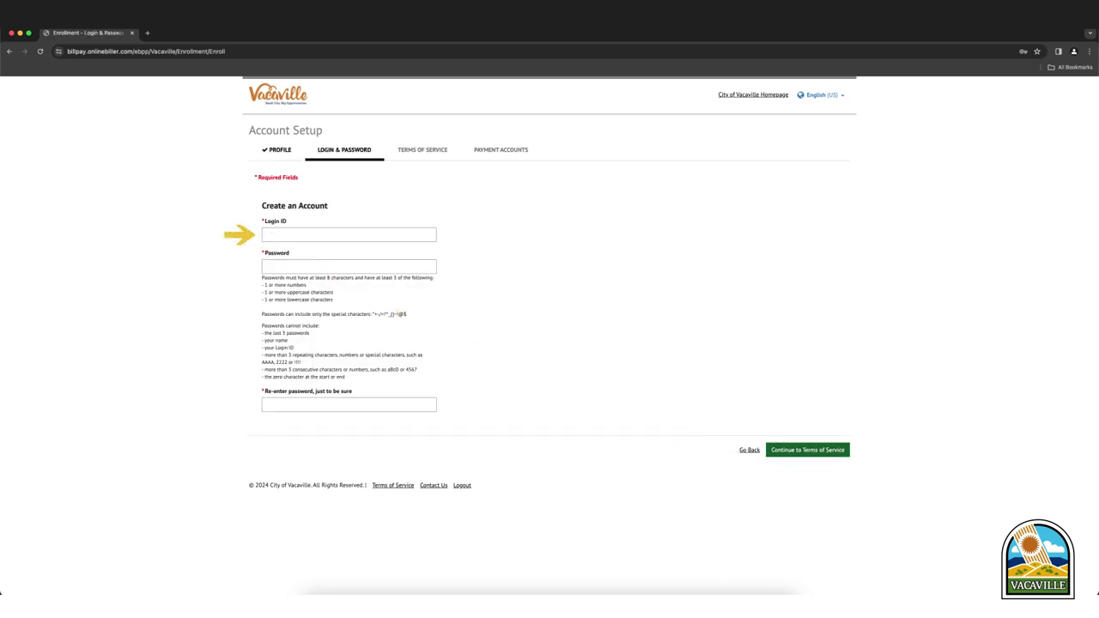
- Enter the new login ID and continue to the Terms of Service step
{"action": "left_click", "coordinate": [349, 234]}
{"action": "type", "text": "joe.customer"}
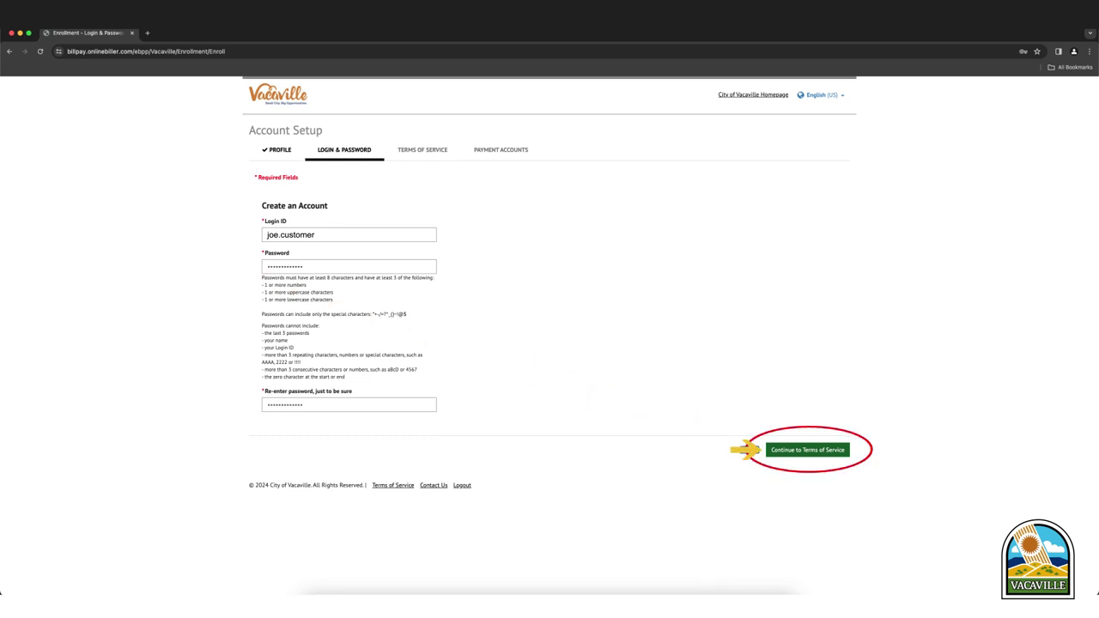
{"action": "left_click", "coordinate": [807, 449]}
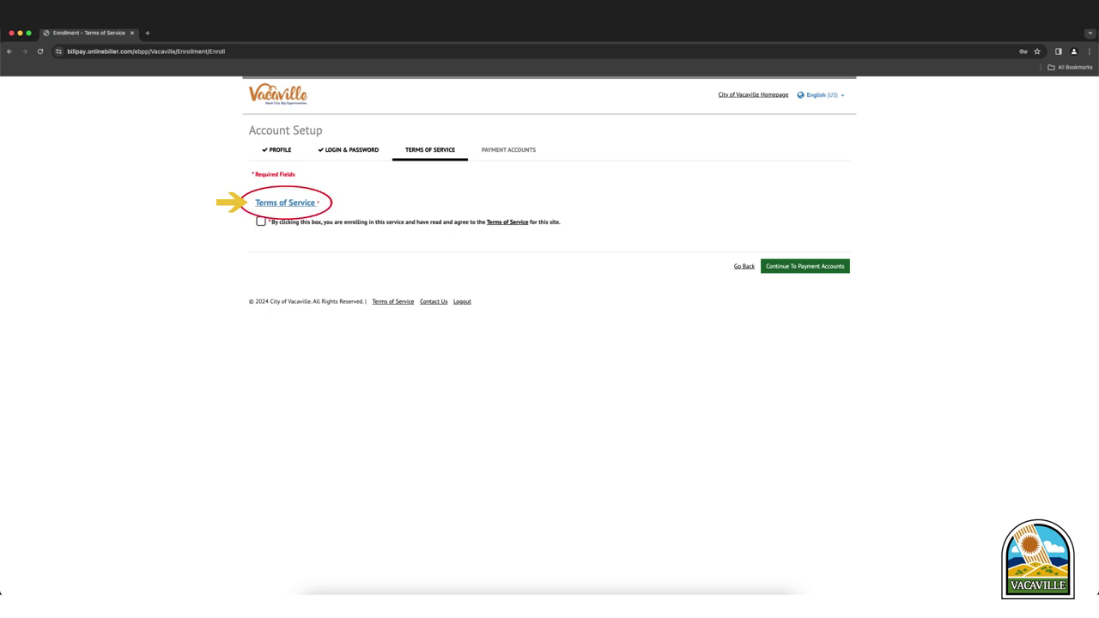
- Read through the full Terms of Service, close them, and tick the agreement checkbox
{"action": "left_click", "coordinate": [285, 203]}
{"action": "left_click_drag", "start_coordinate": [1092, 172], "coordinate": [1093, 485]}
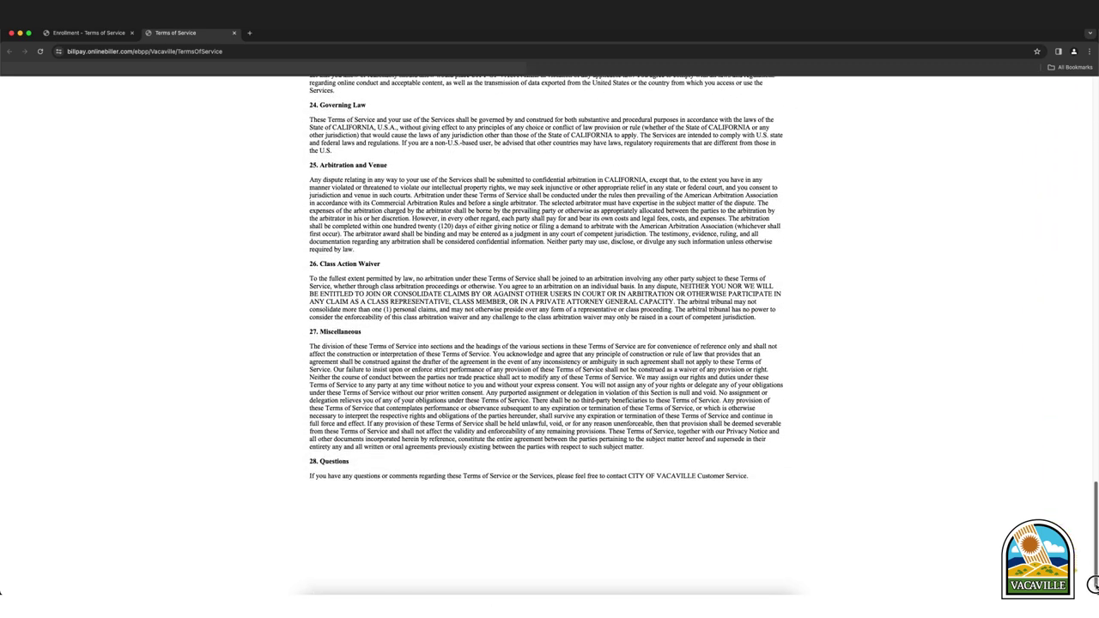
{"action": "key", "text": "super+w"}
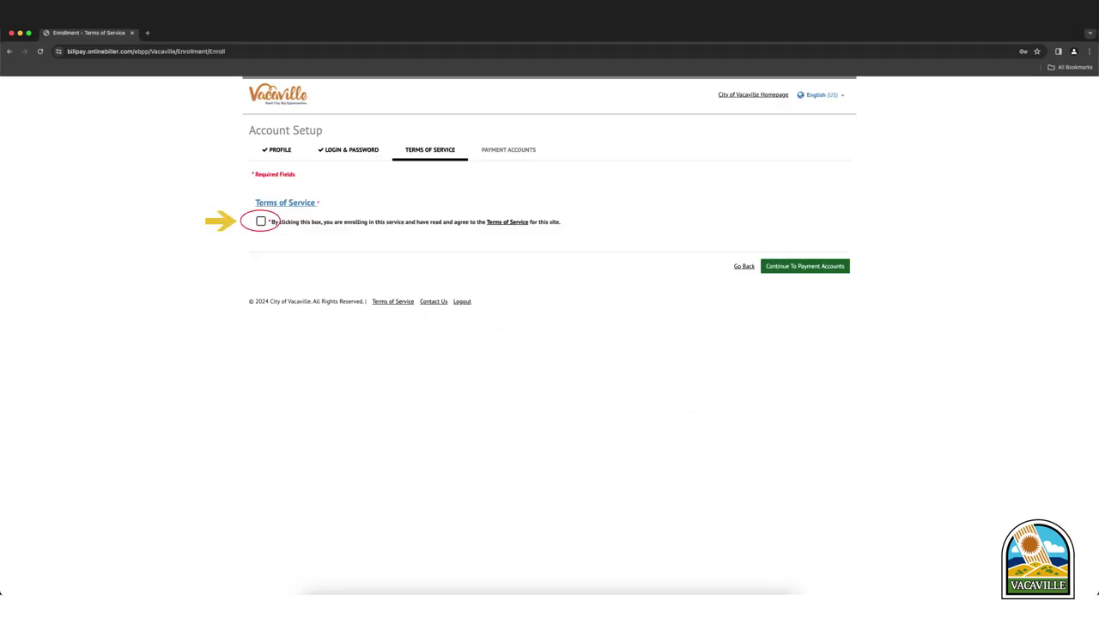
{"action": "left_click", "coordinate": [261, 222]}
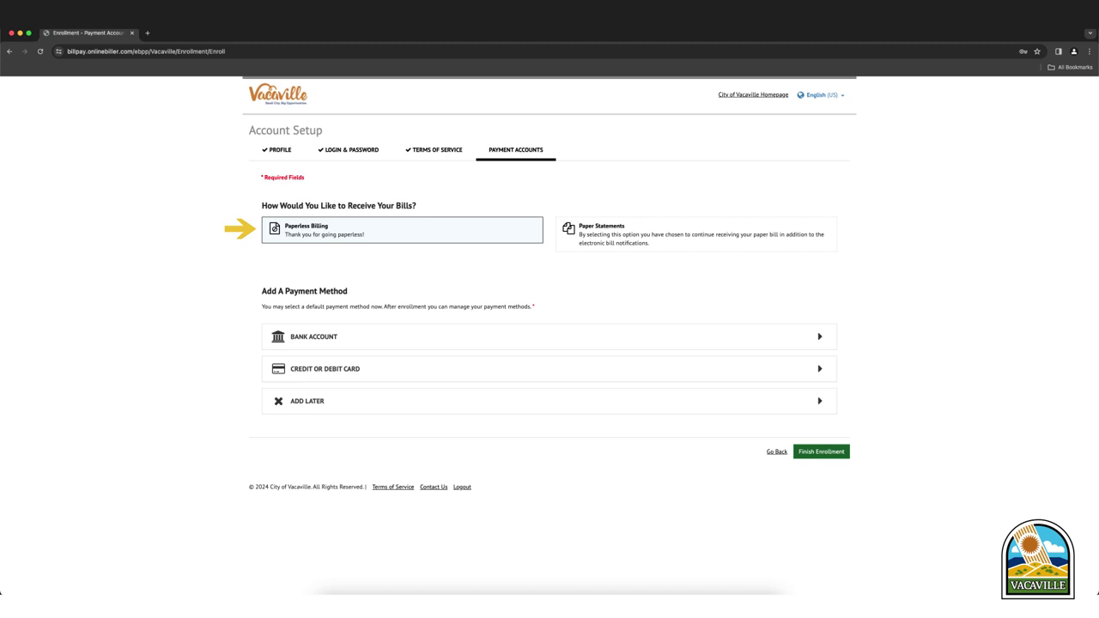
- Choose Paperless Billing for bill delivery and add a bank account as the payment method
{"action": "left_click", "coordinate": [695, 234]}
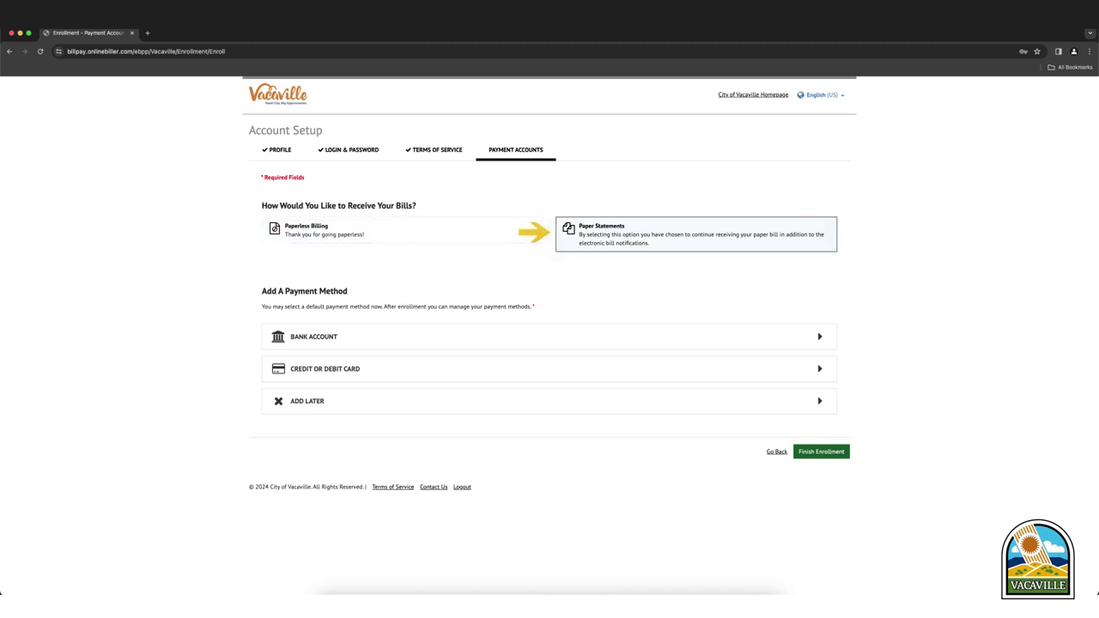
{"action": "left_click", "coordinate": [402, 230]}
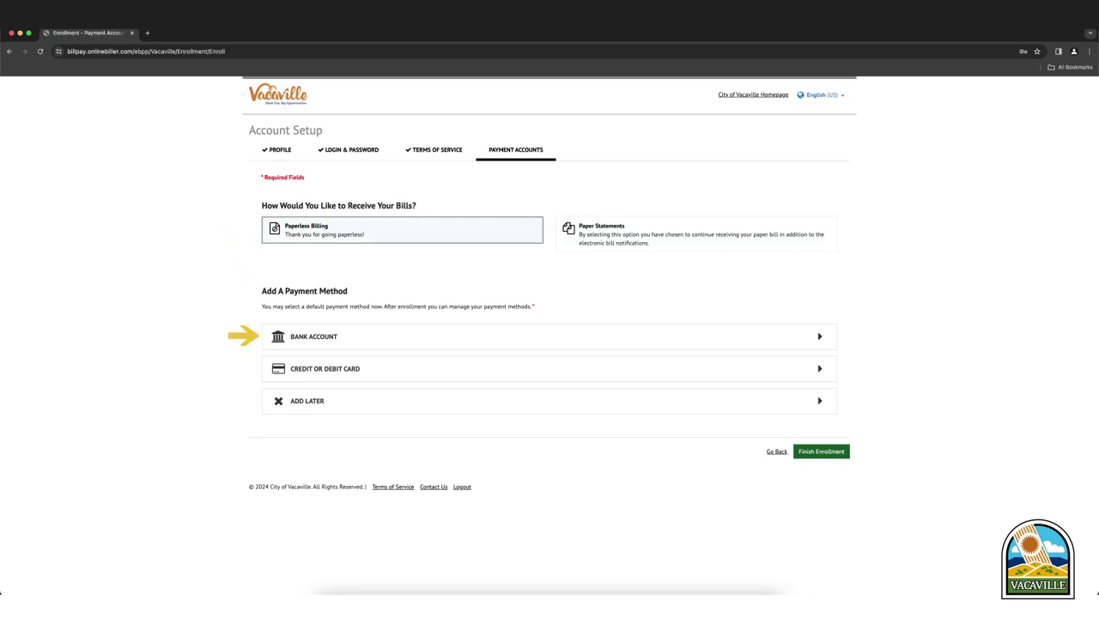
{"action": "left_click", "coordinate": [313, 337]}
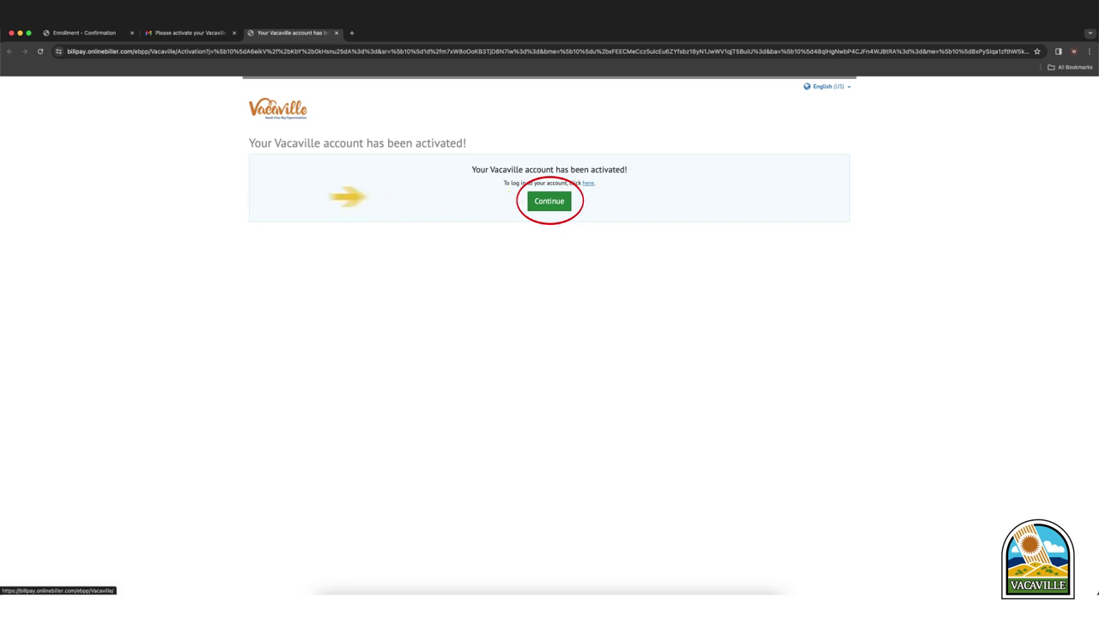
- Log in to the activated account with its login ID and password
{"action": "left_click", "coordinate": [550, 201]}
{"action": "type", "text": "joe.customer"}
{"action": "key", "text": "Tab"}
{"action": "type", "text": "*********"}
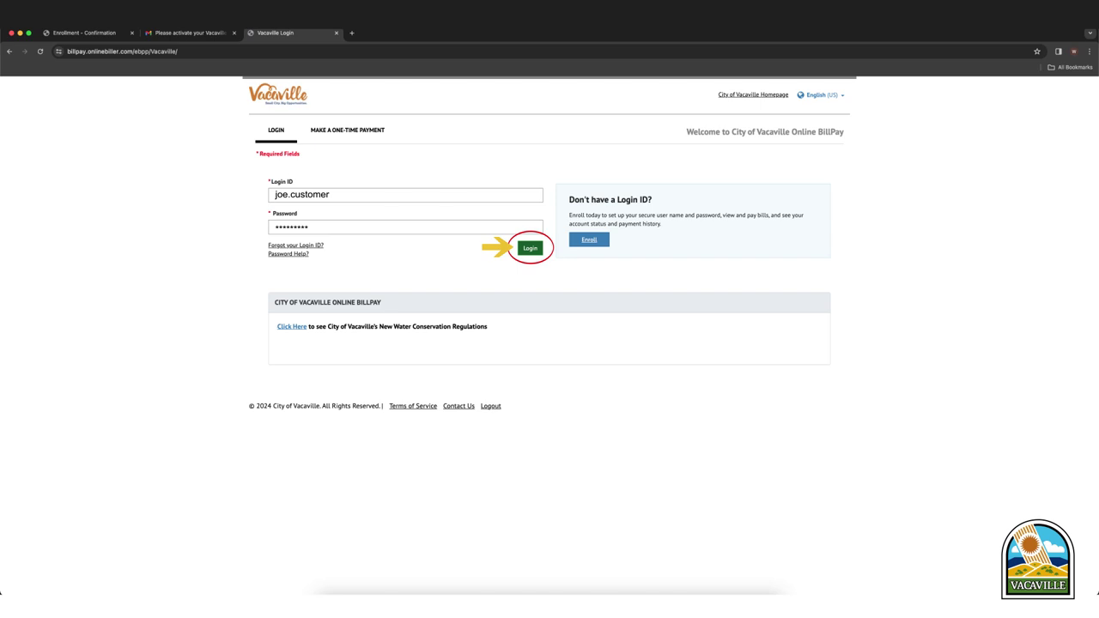
{"action": "key", "text": "Return"}
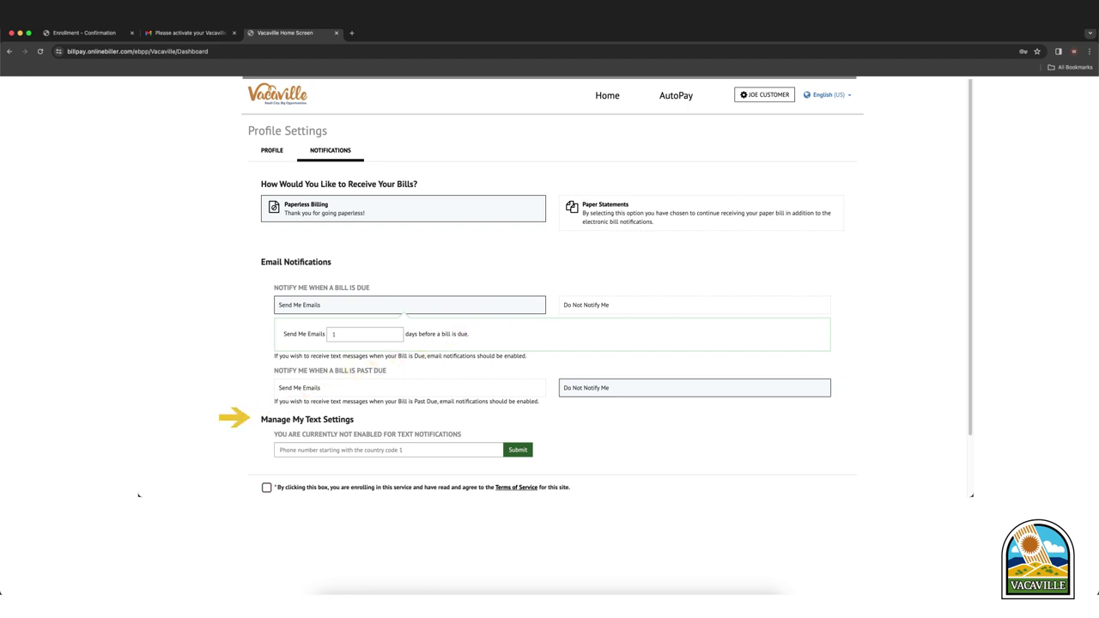
- Submit the cell phone number for text notifications and begin entering the texted code
{"action": "type", "text": "170712"}
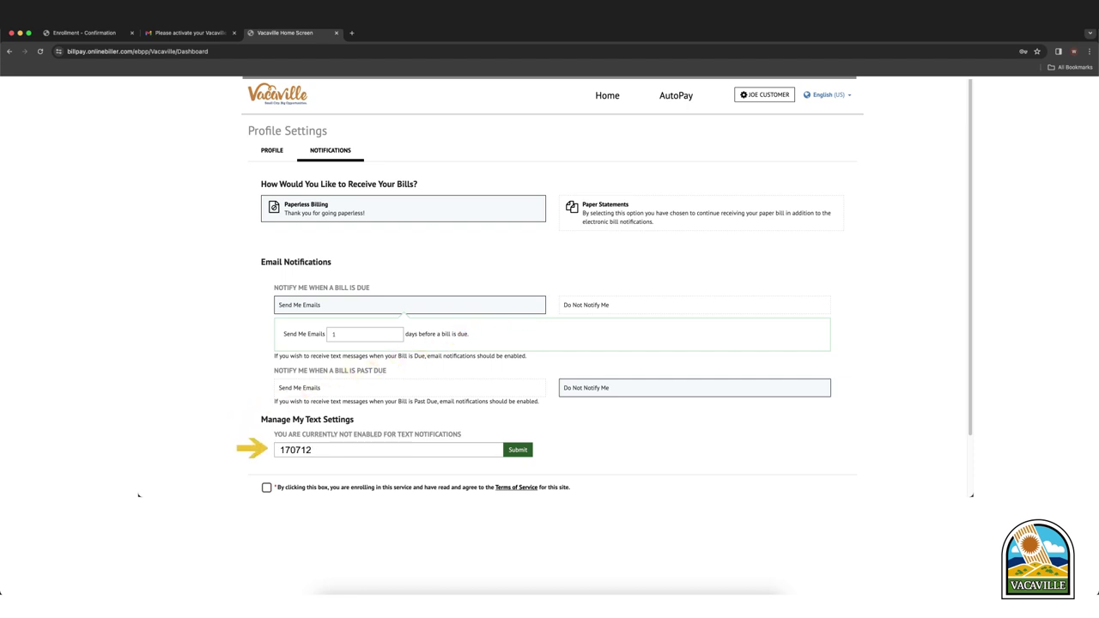
{"action": "type", "text": "34567"}
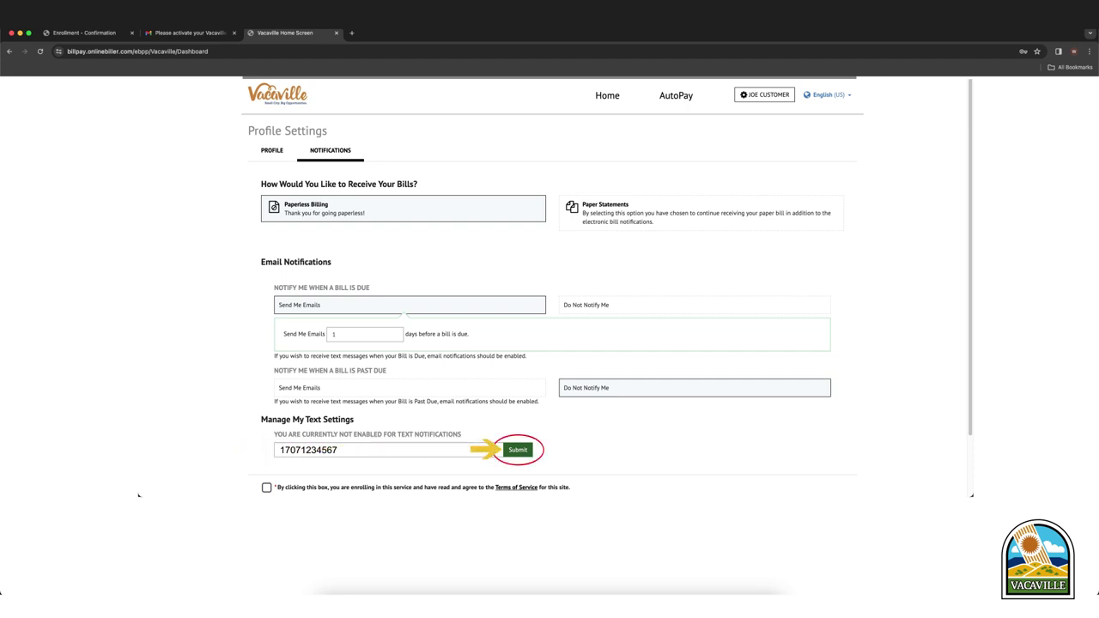
{"action": "key", "text": "Return"}
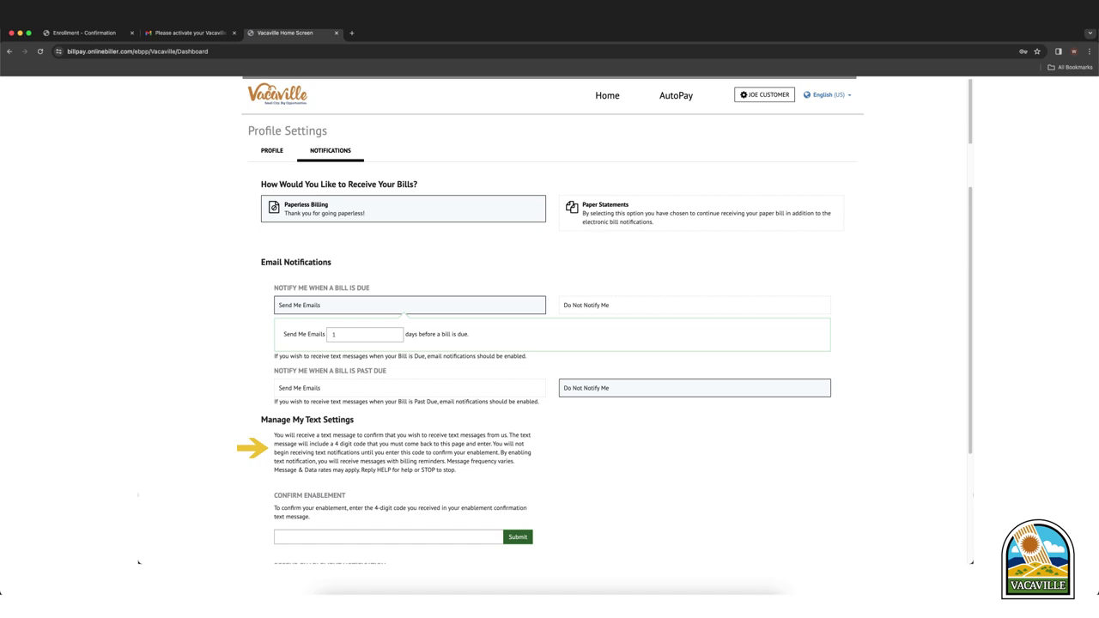
{"action": "type", "text": "C"}
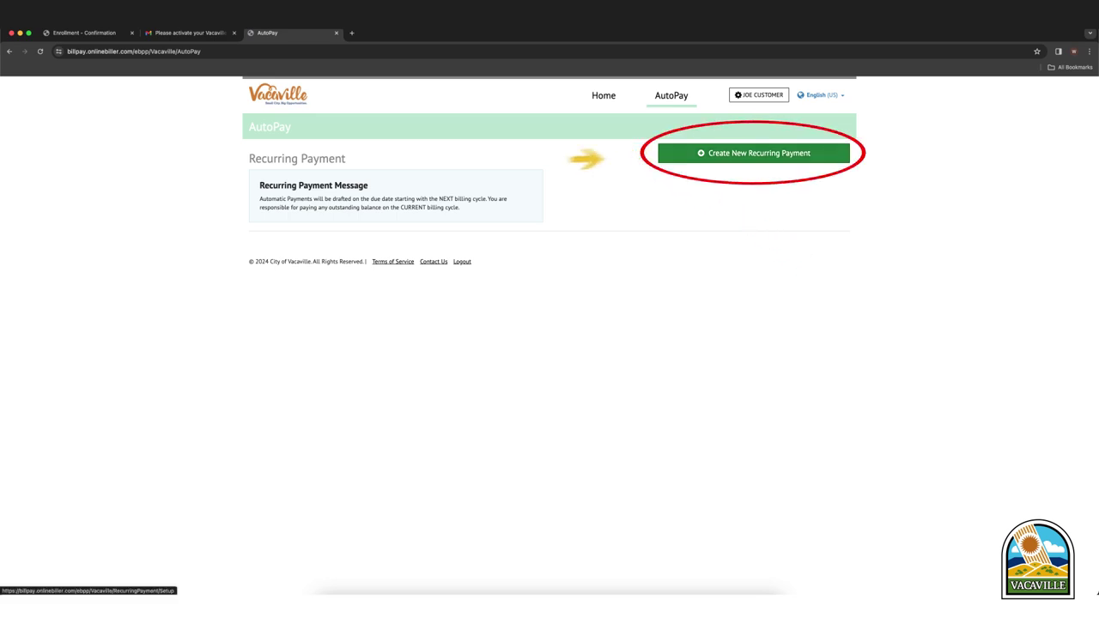
- Start creating a new recurring payment from the AutoPay page
{"action": "left_click", "coordinate": [754, 153]}
- Name the payment 'Recurring Payment', choose the account, and set a 5-day reminder
{"action": "type", "text": "Recurring Payment"}
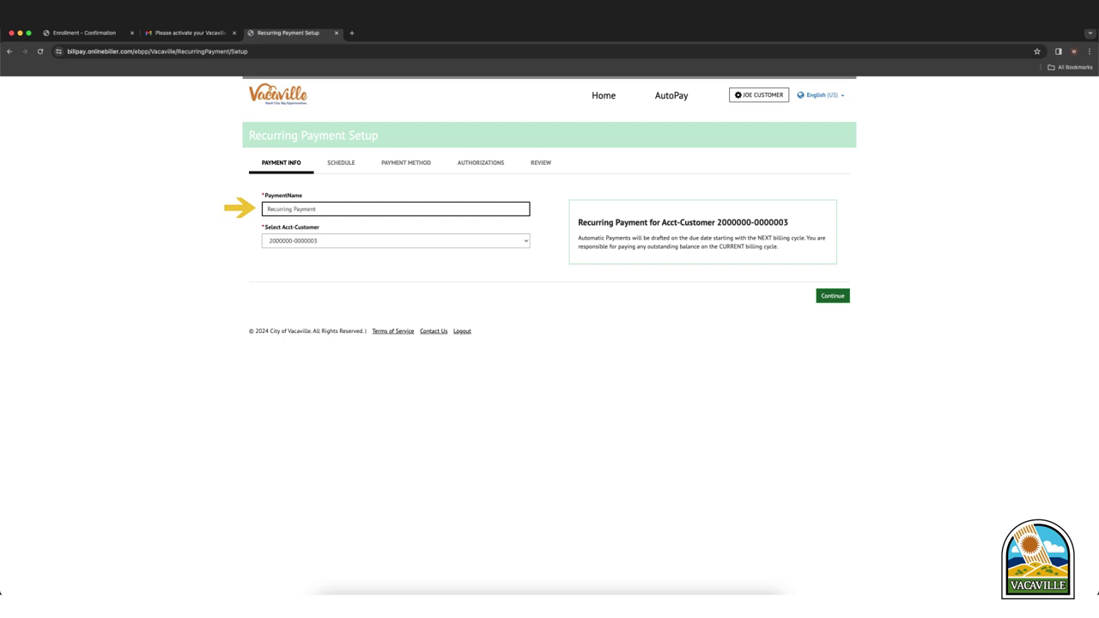
{"action": "left_click", "coordinate": [395, 241]}
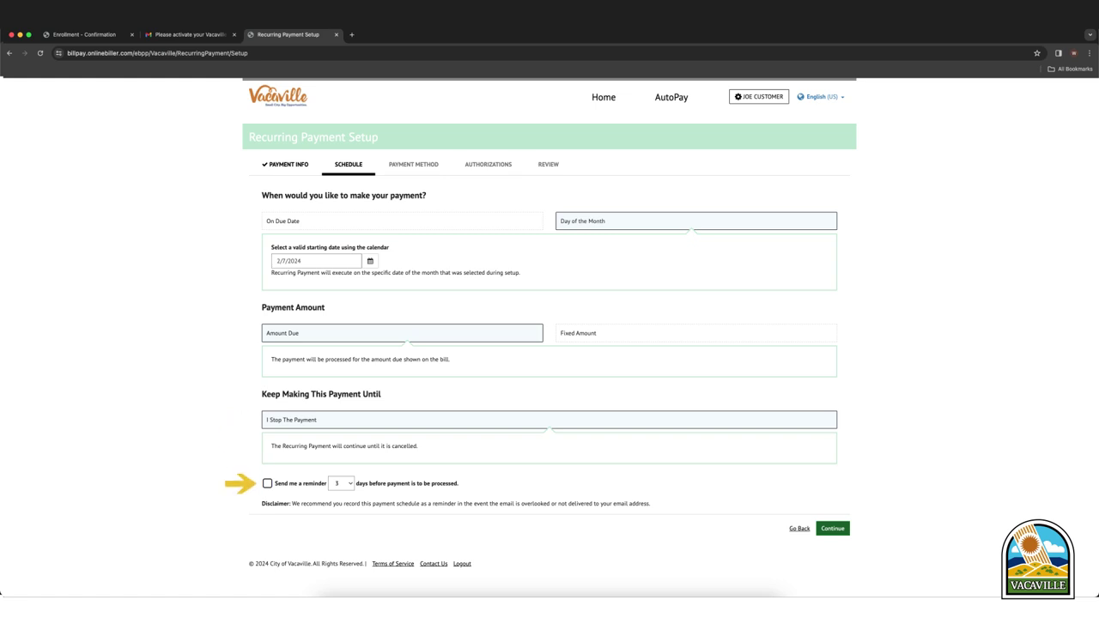
{"action": "left_click", "coordinate": [267, 484]}
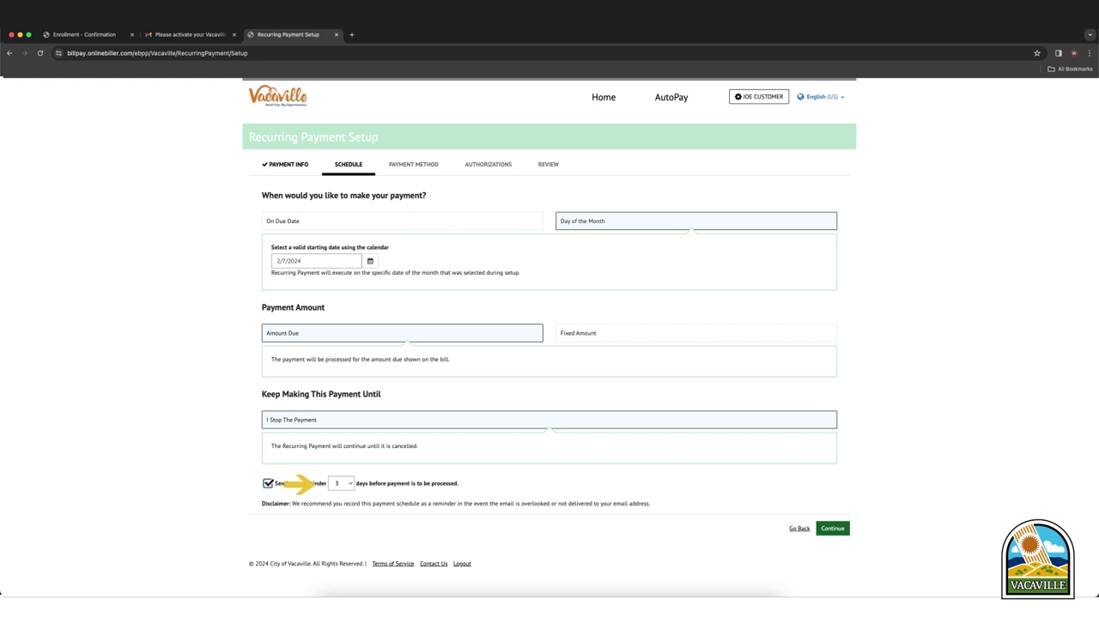
{"action": "left_click", "coordinate": [340, 483]}
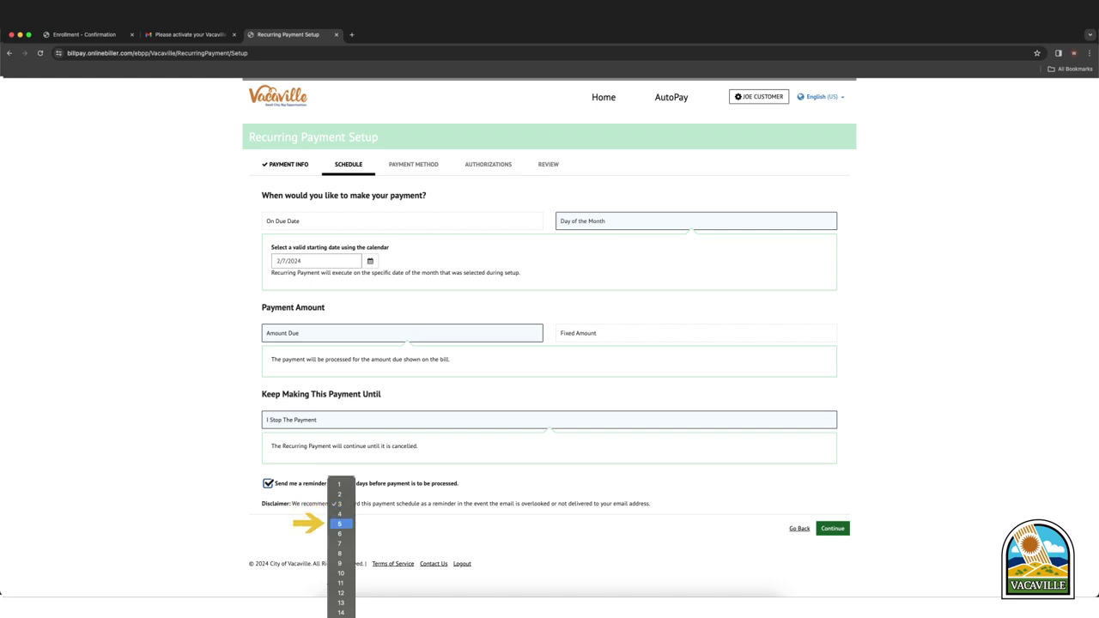
{"action": "key", "text": "Return"}
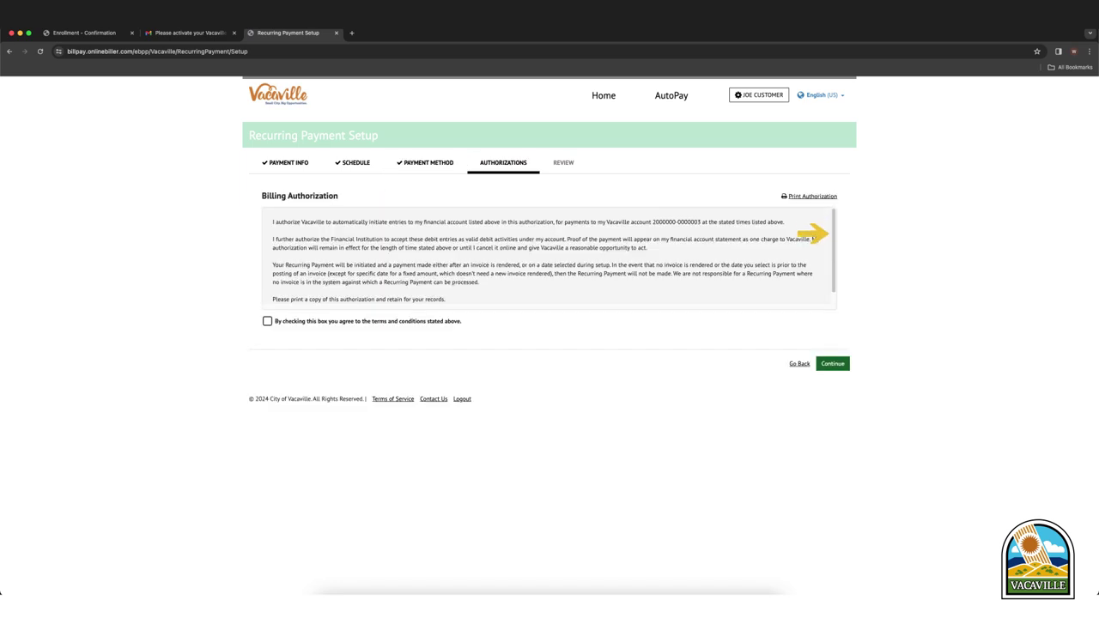
- Read through the Billing Authorization text and tick the 'By checking this box you agree' checkbox
{"action": "scroll", "coordinate": [550, 256], "scroll_direction": "down", "scroll_amount": 1}
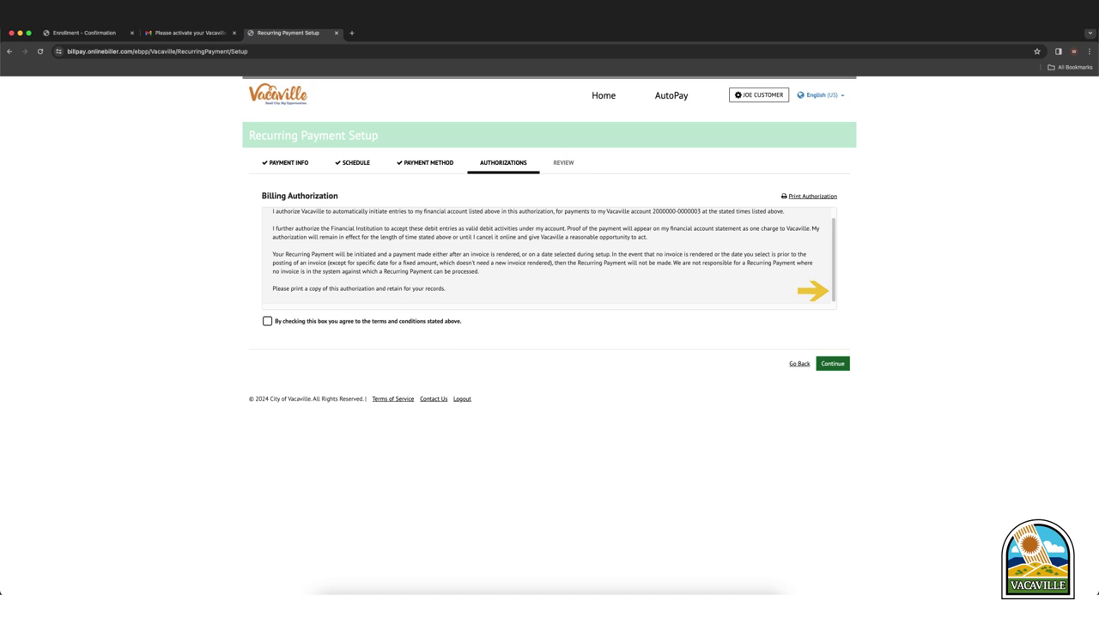
{"action": "left_click", "coordinate": [267, 321]}
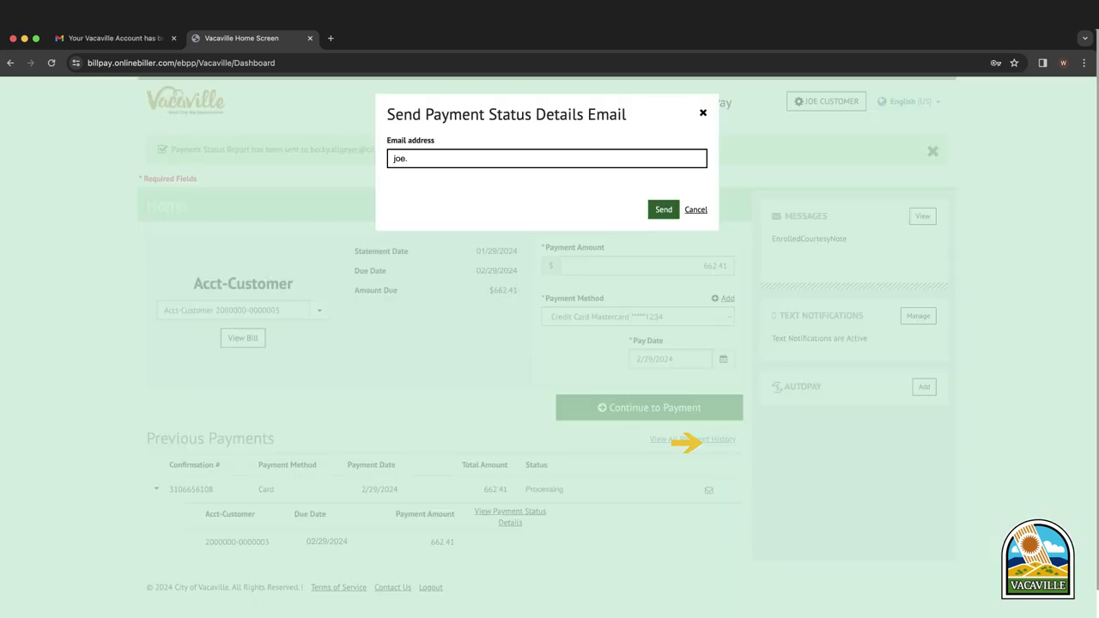
- Enter the account holder's e-mail address in the Send Payment Status Details Email dialog
{"action": "type", "text": ".customer@email.com"}
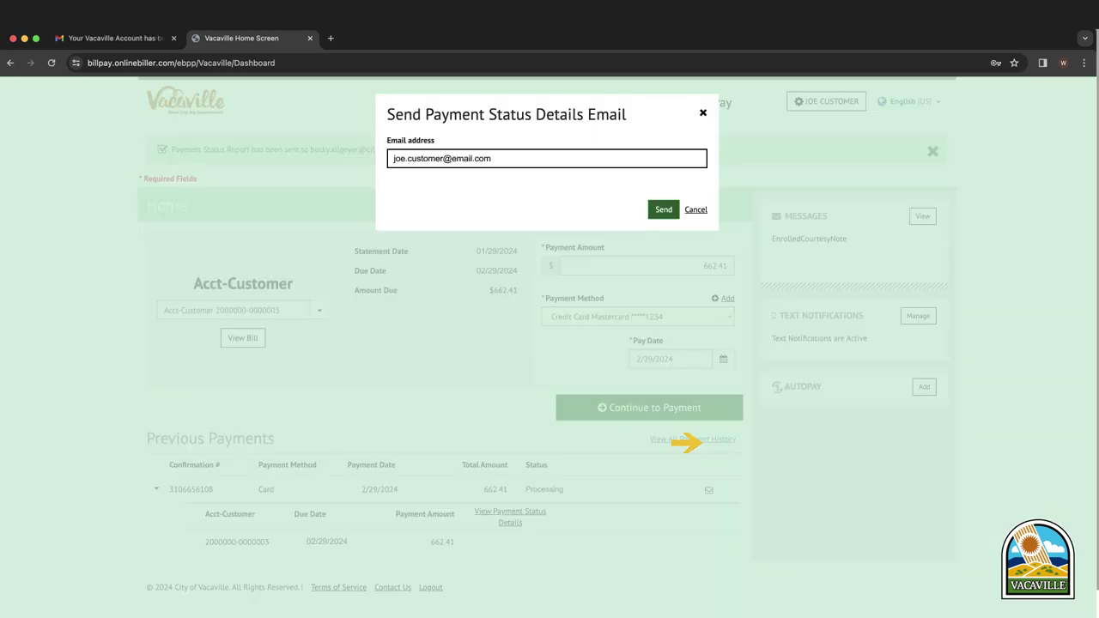